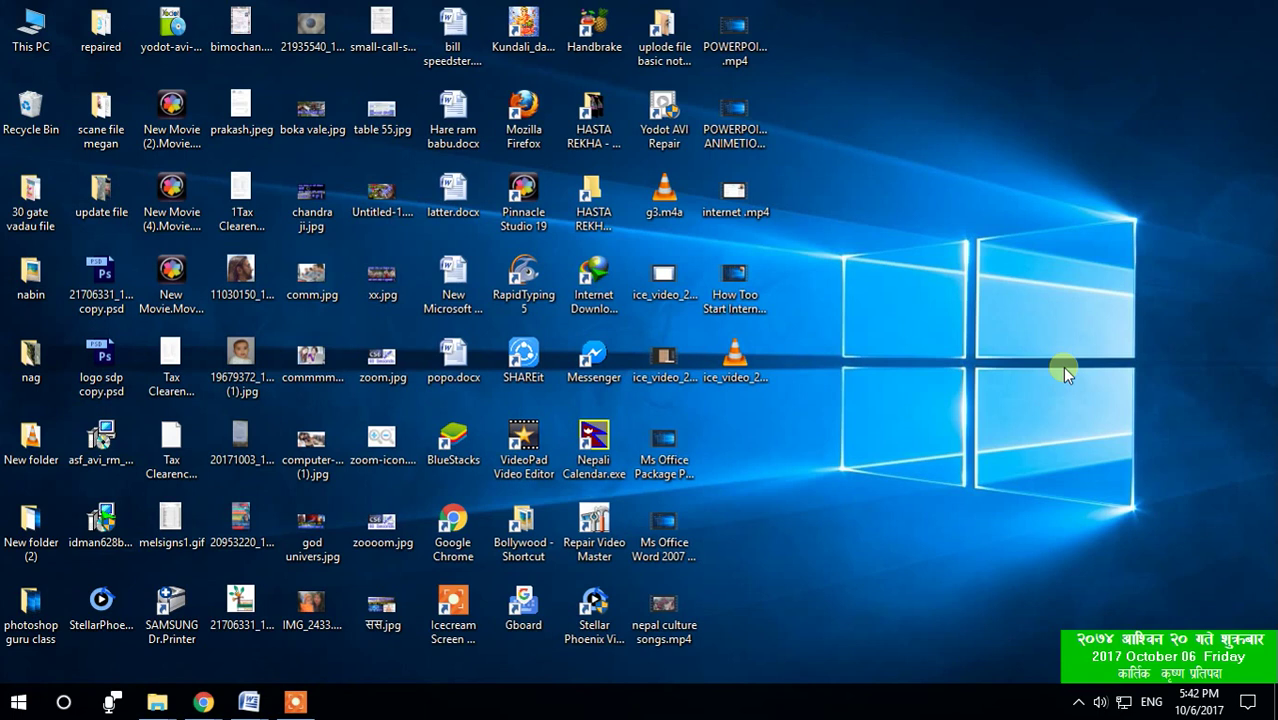
Step: Refresh the desktop, then move the 11030150 JPG to the empty right side near the Windows logo
right_click(970, 230)
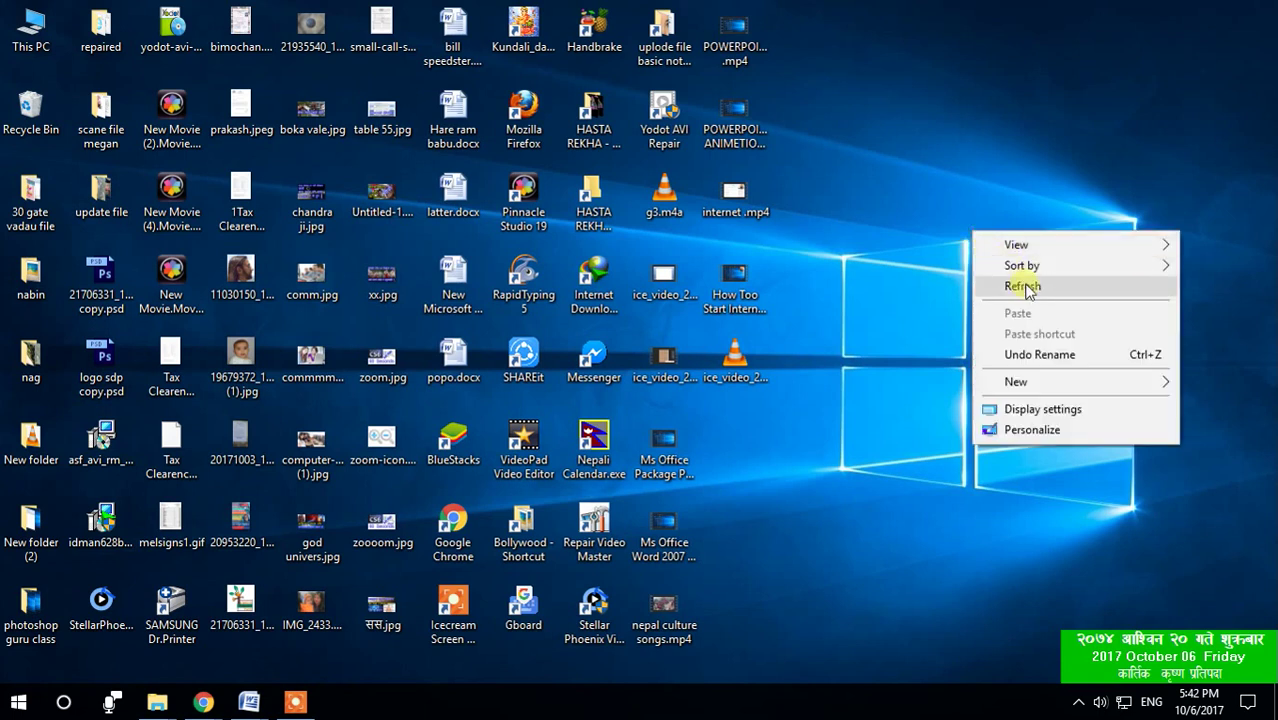
left_click(1027, 288)
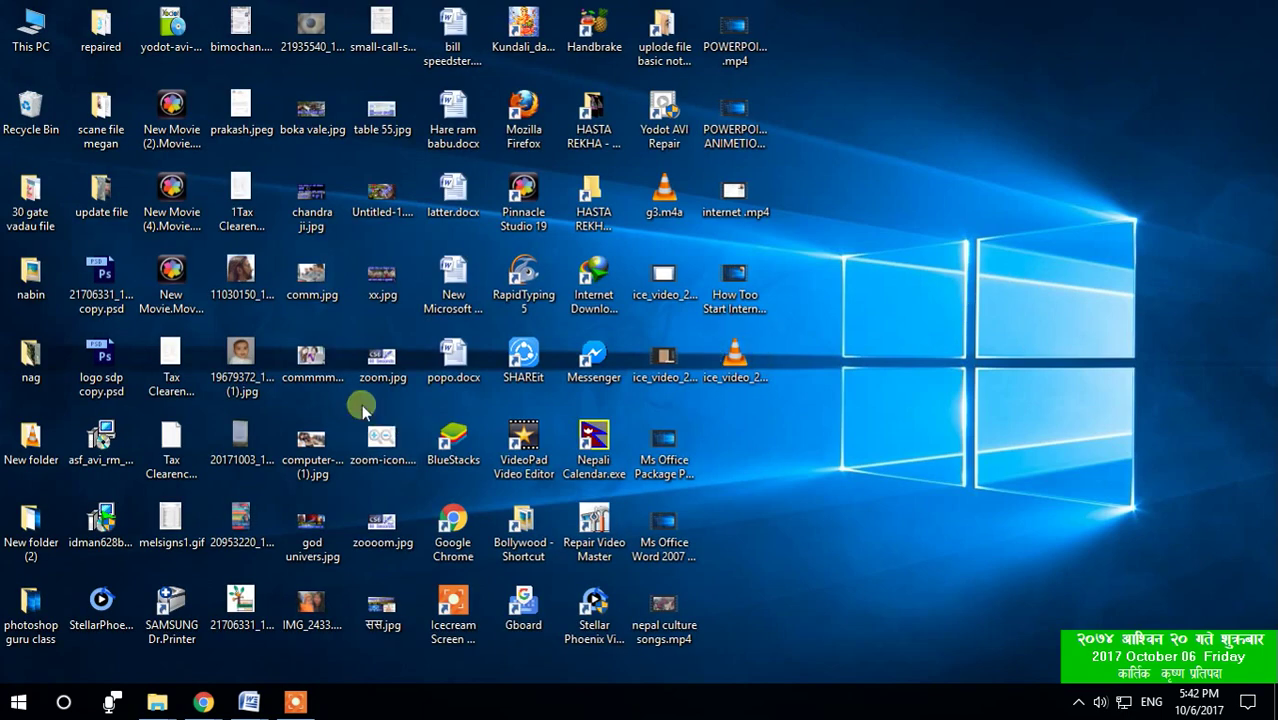
mouse_move(241, 276)
left_click_drag(241, 276, 1010, 185)
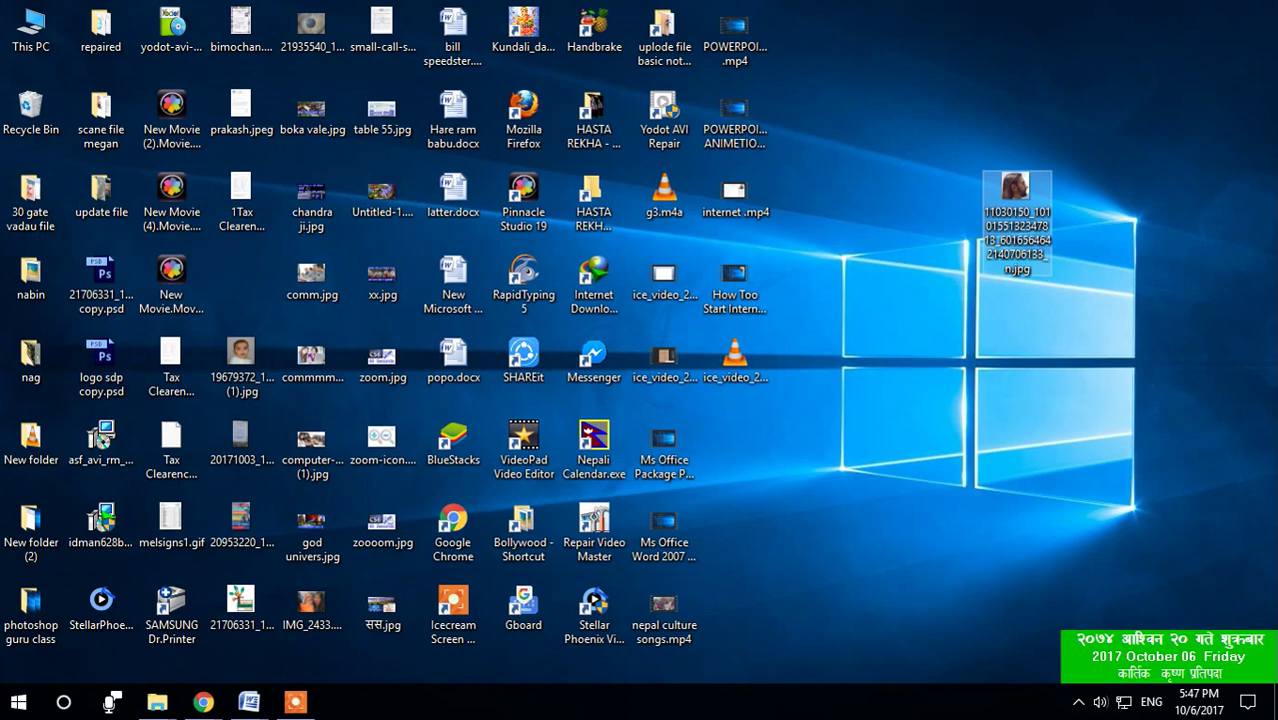
left_click(297, 703)
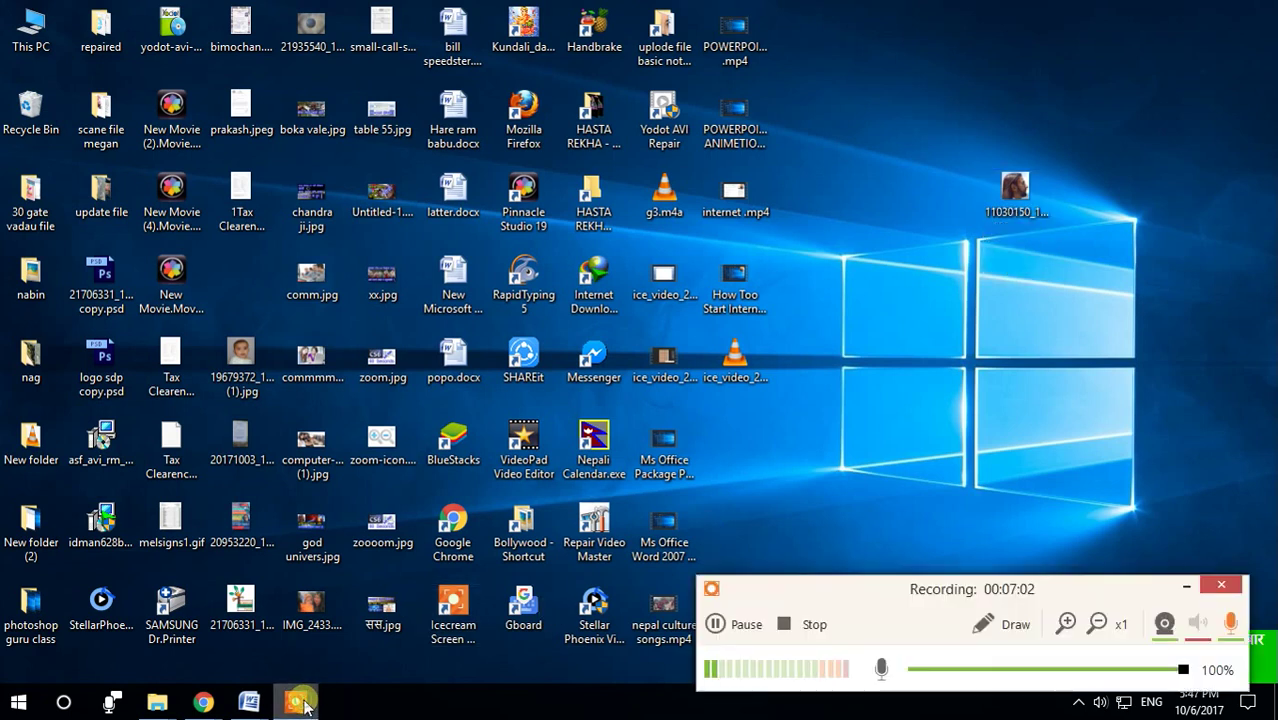
left_click(1186, 594)
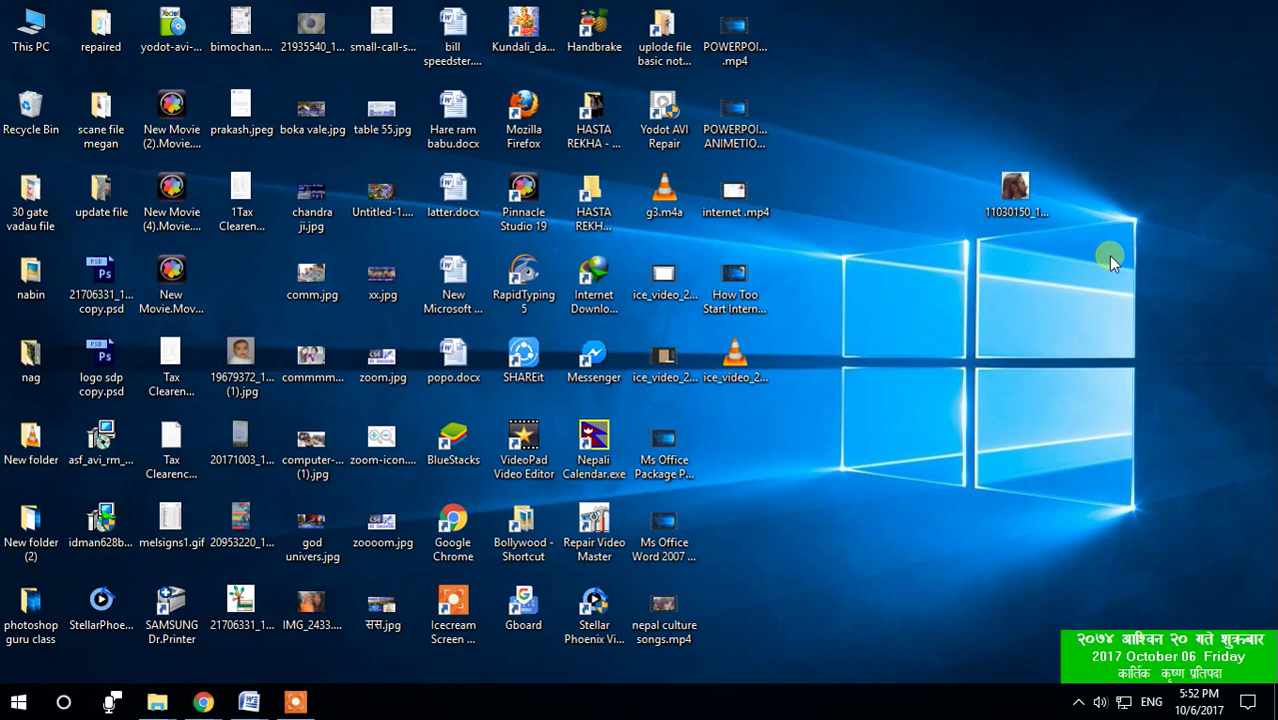
right_click(891, 700)
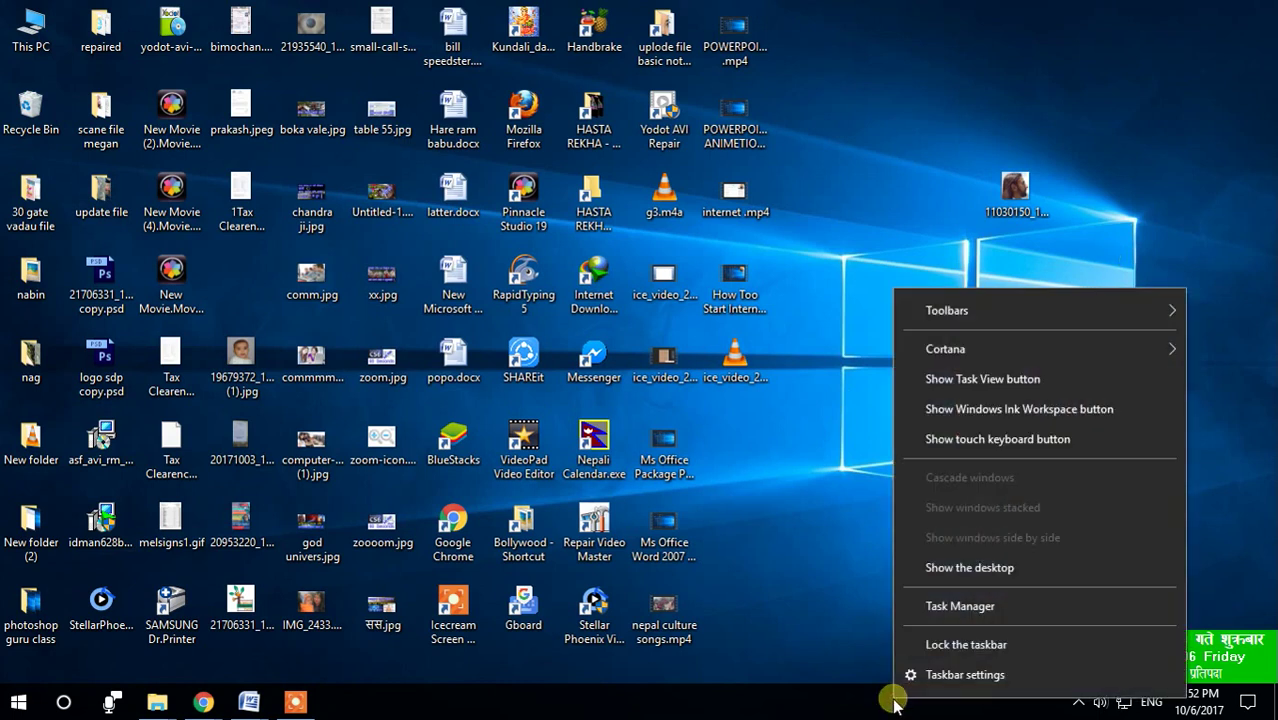
right_click(946, 146)
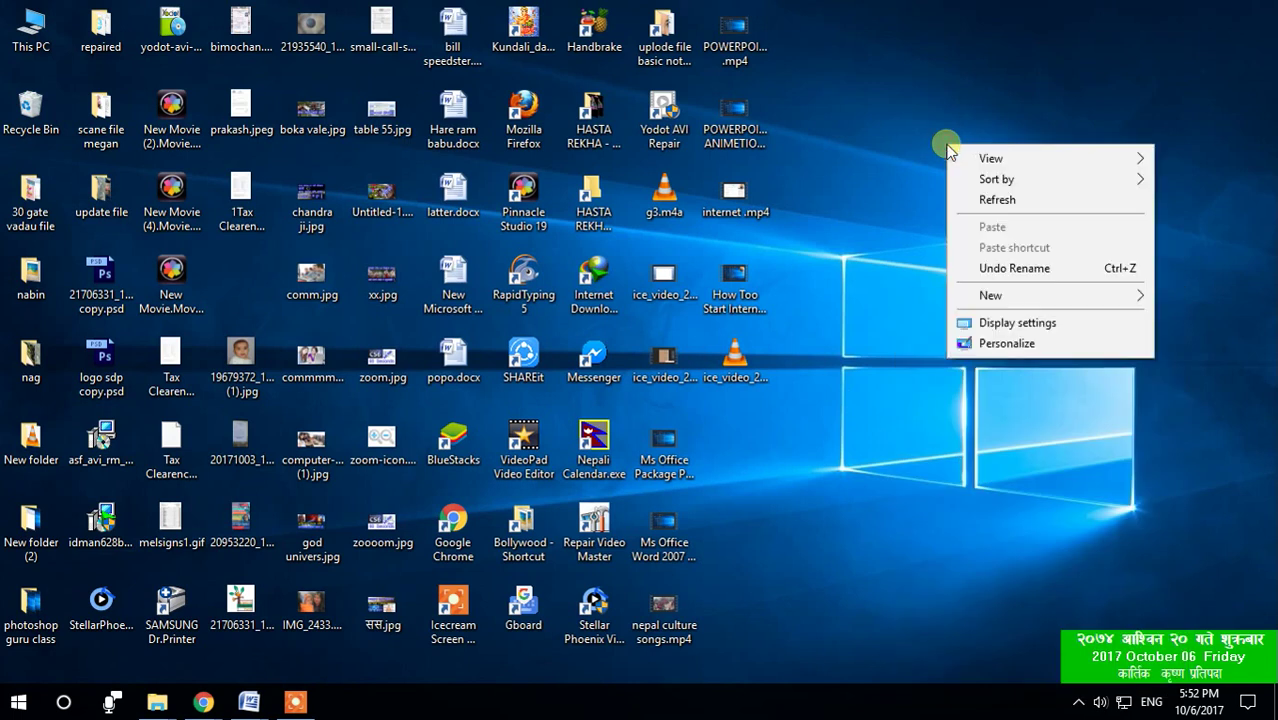
left_click(916, 73)
left_click(1015, 180)
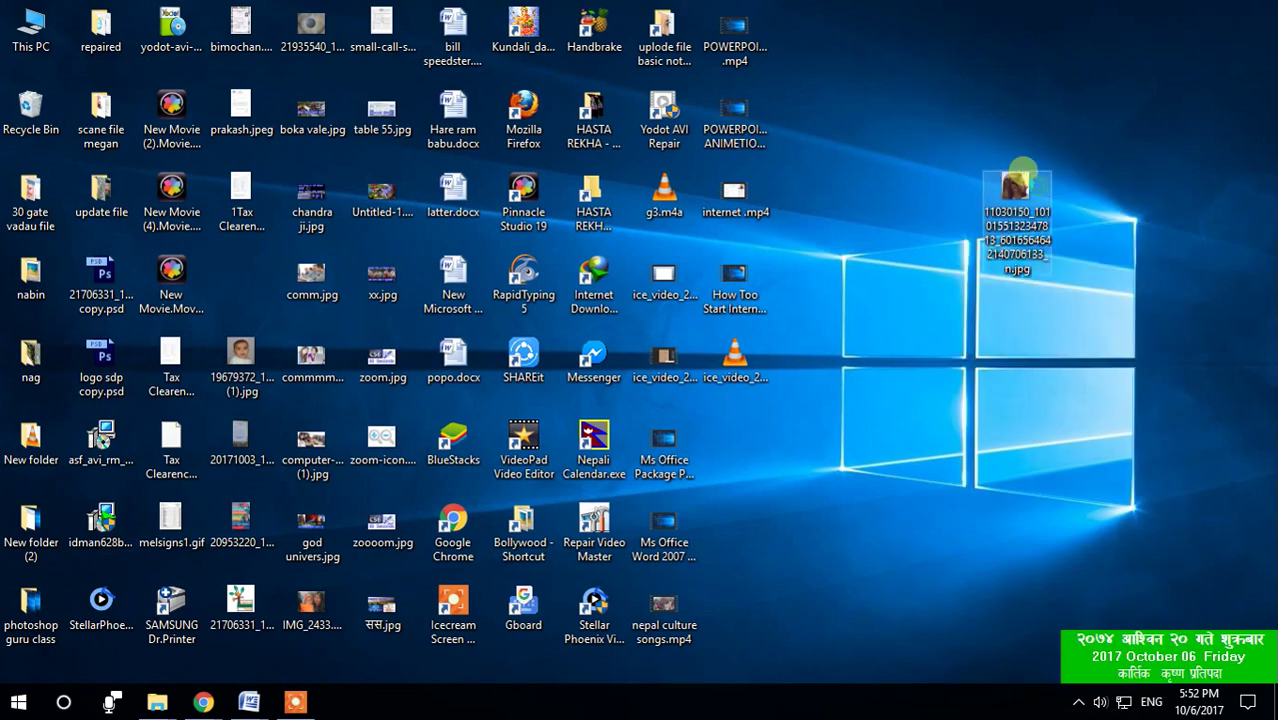
right_click(1025, 175)
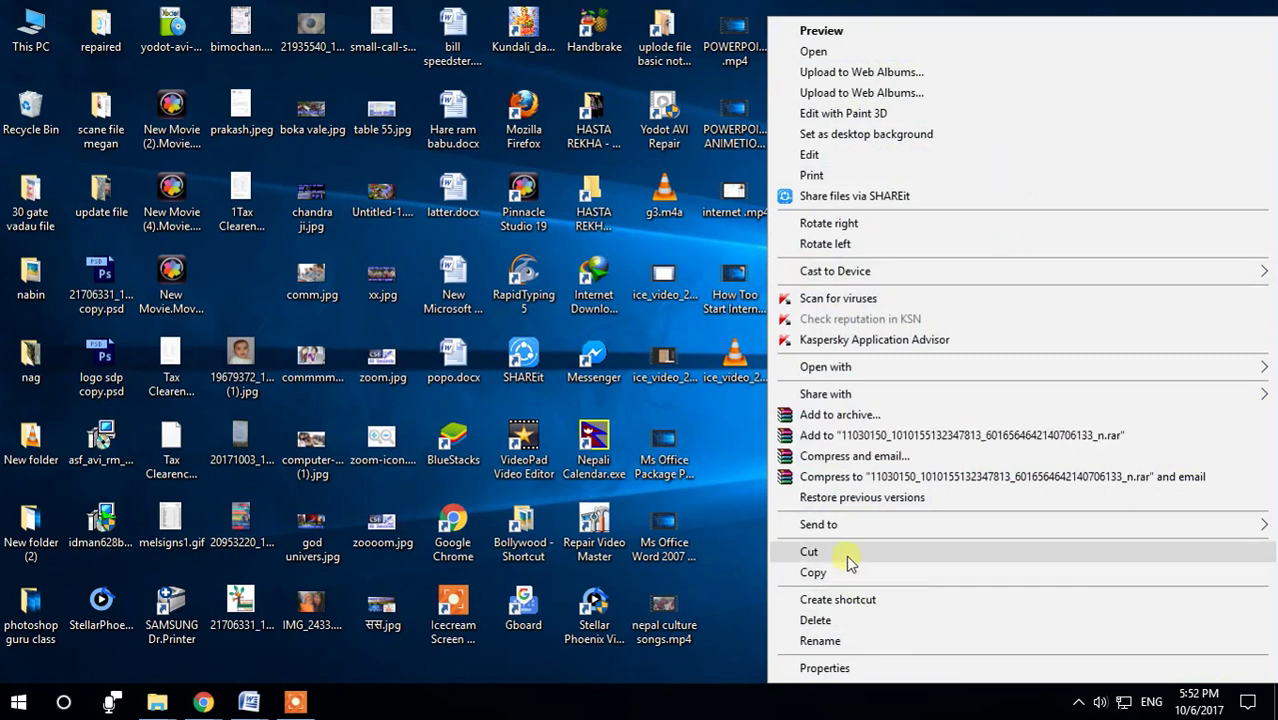
mouse_move(849, 528)
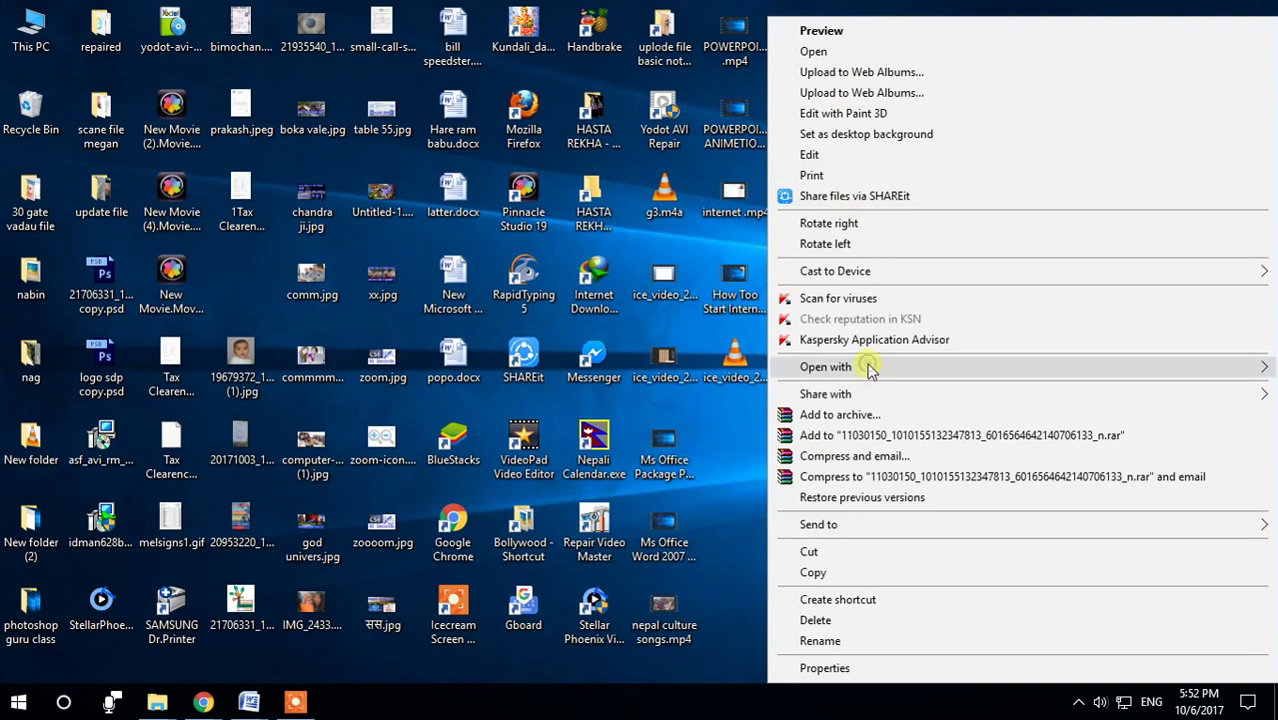
mouse_move(870, 370)
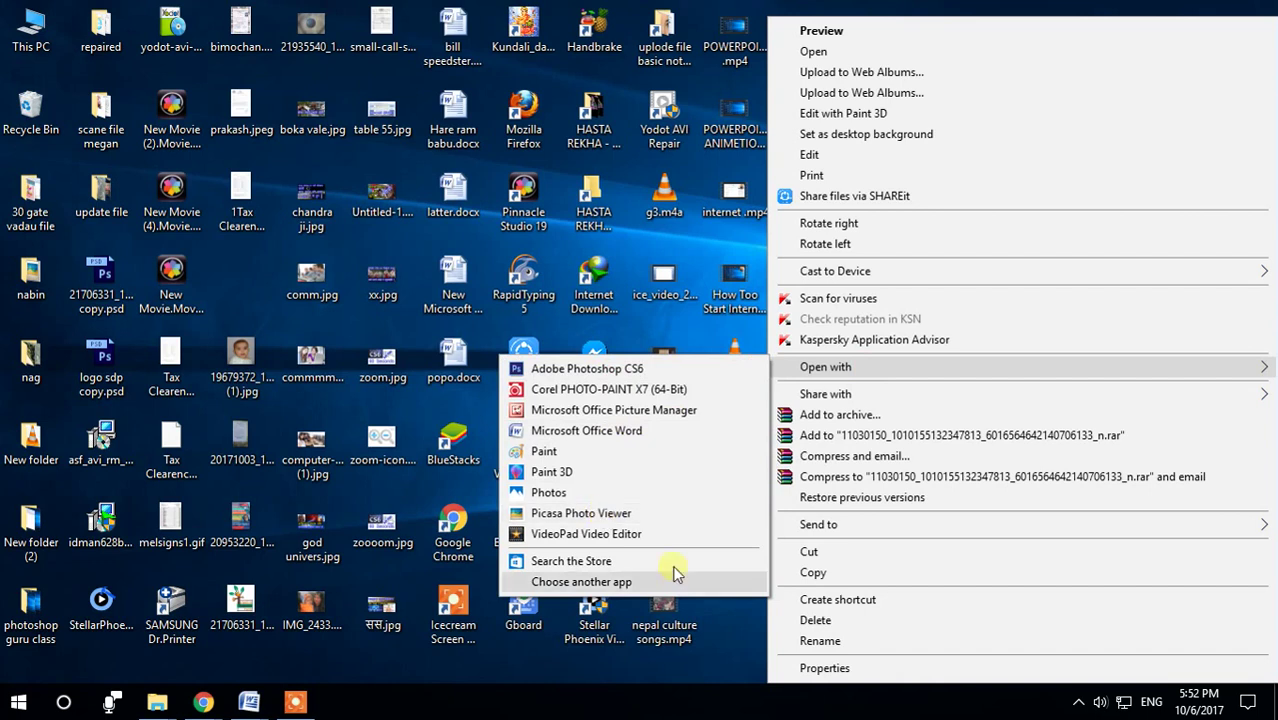
left_click(590, 581)
left_click(945, 377)
left_click(1008, 200)
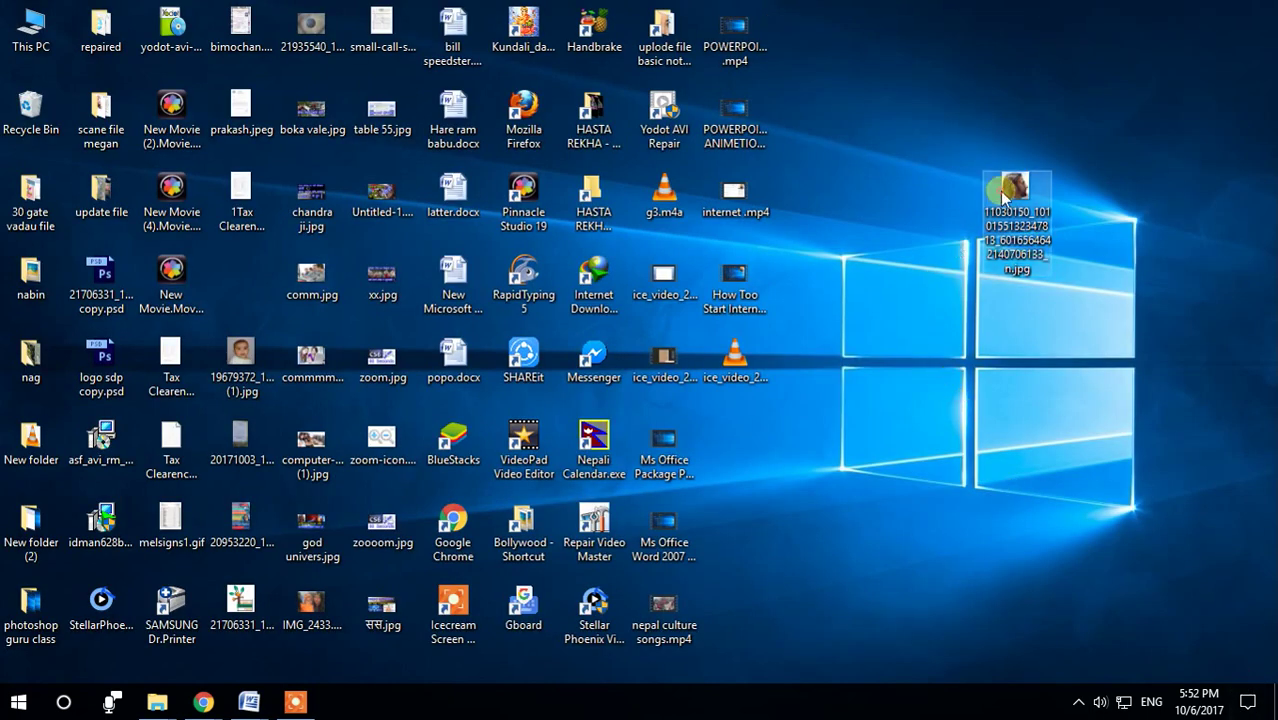
right_click(1004, 197)
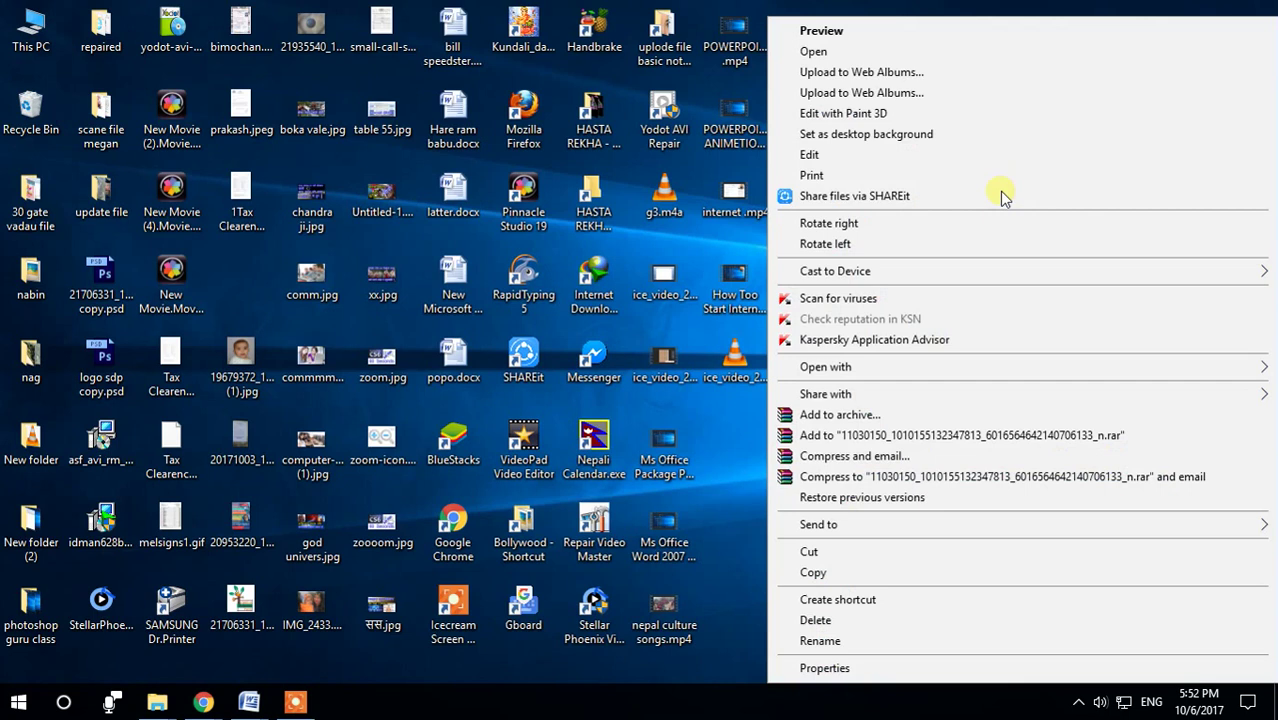
left_click(1010, 199)
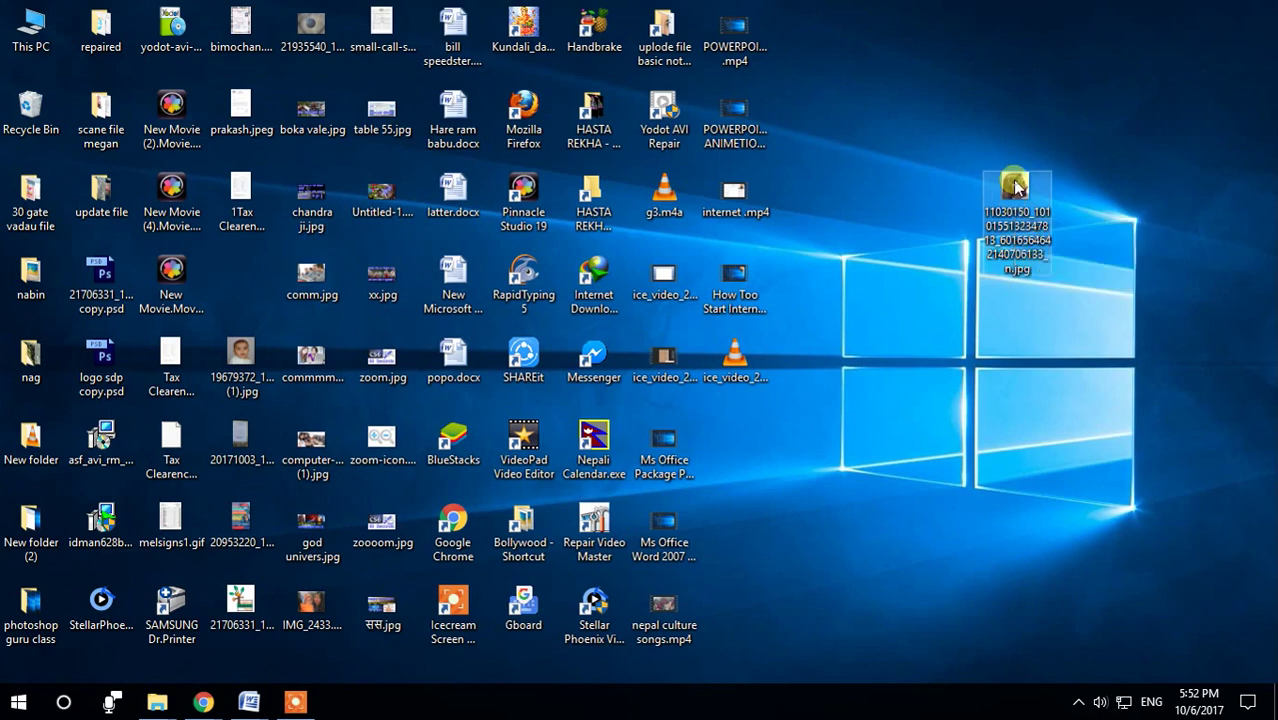
Step: View the desktop photo in Picasa Photo Viewer twice by double-clicking, then via Preview, closing each time
double_click(1013, 189)
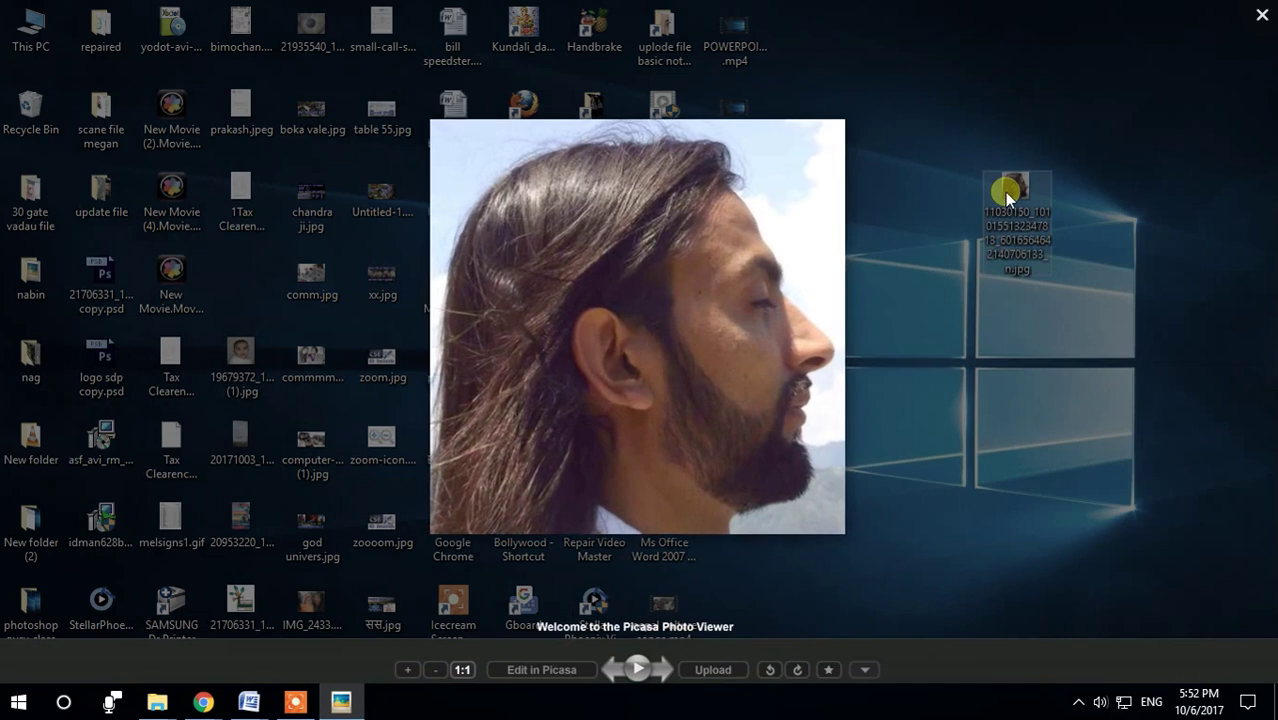
left_click(1262, 14)
double_click(1025, 192)
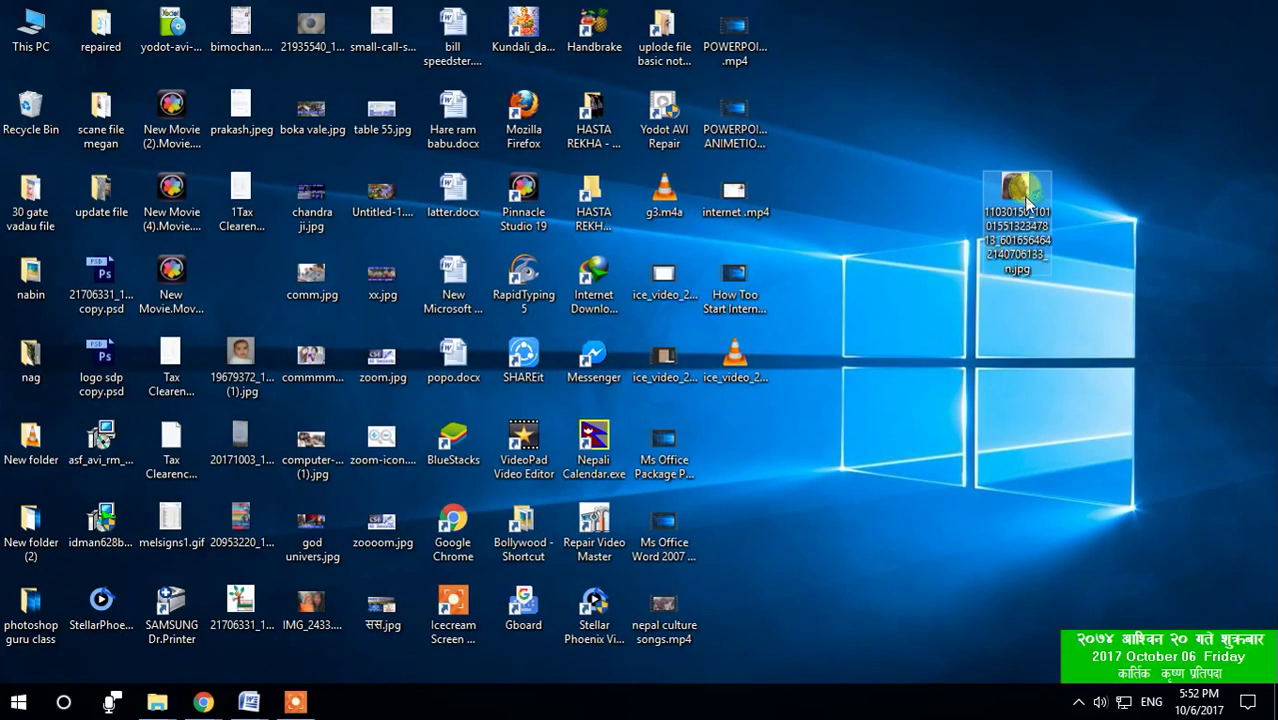
left_click(1265, 20)
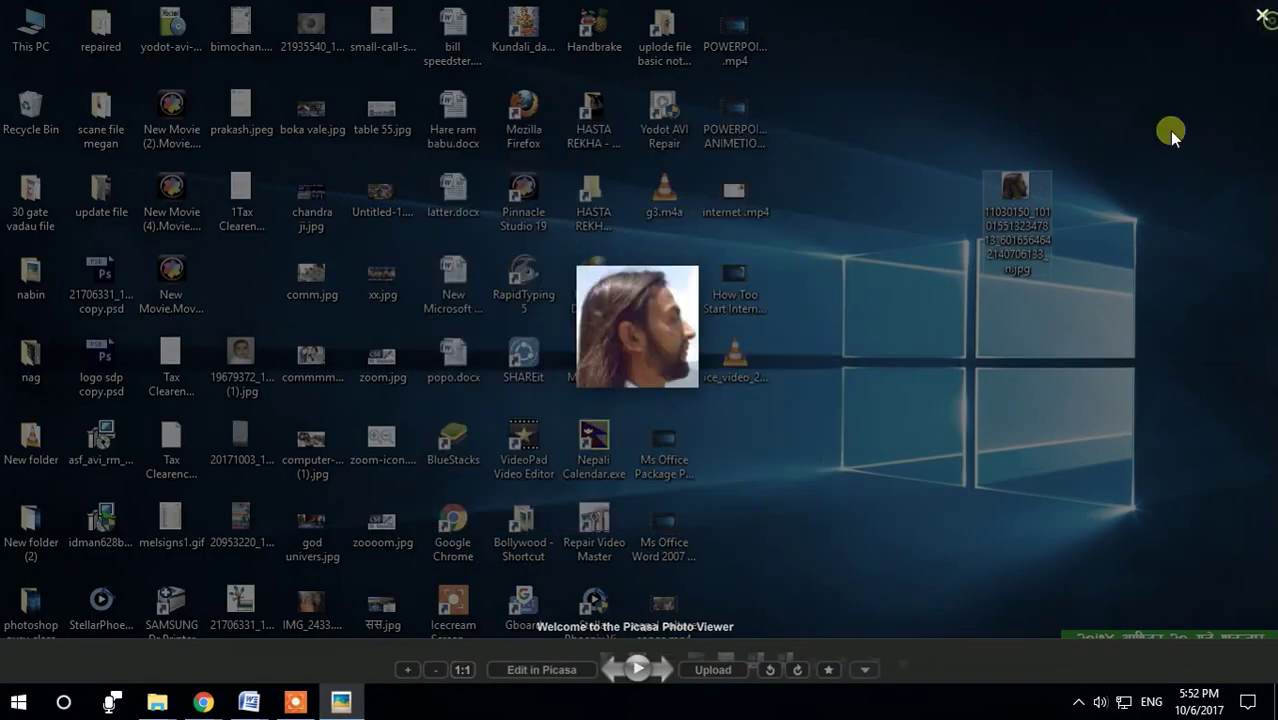
right_click(1015, 200)
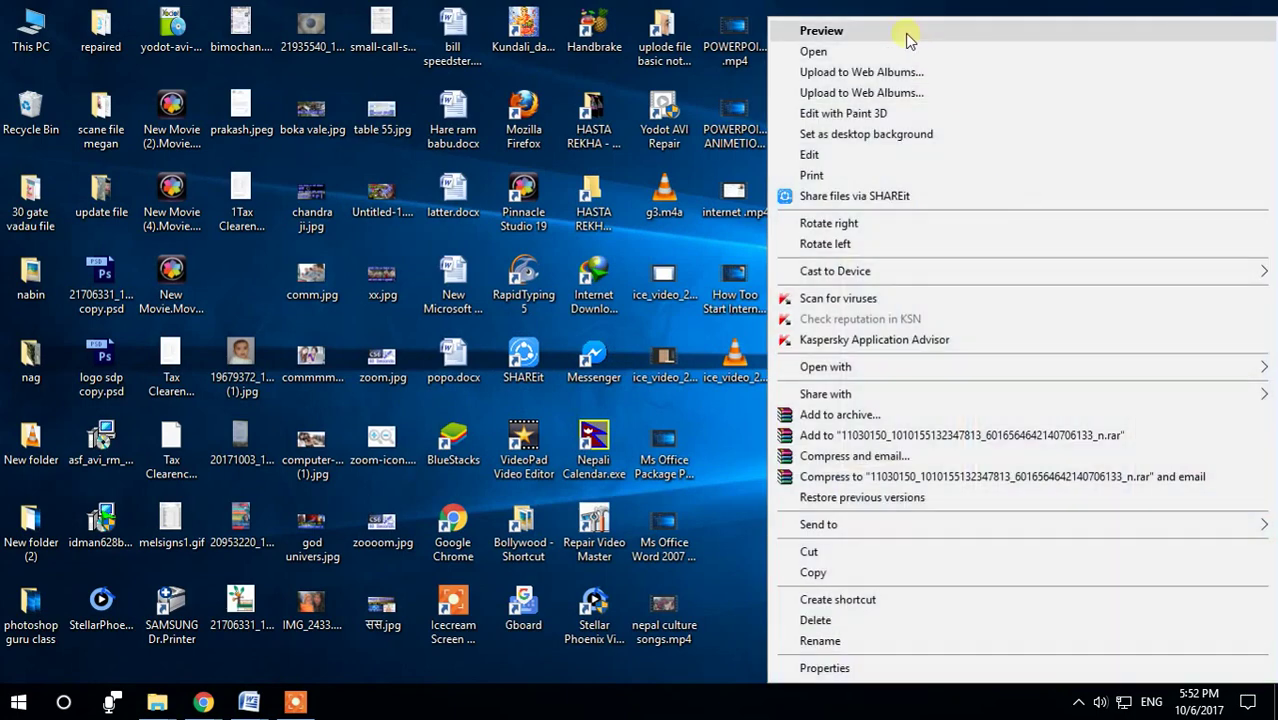
left_click(906, 31)
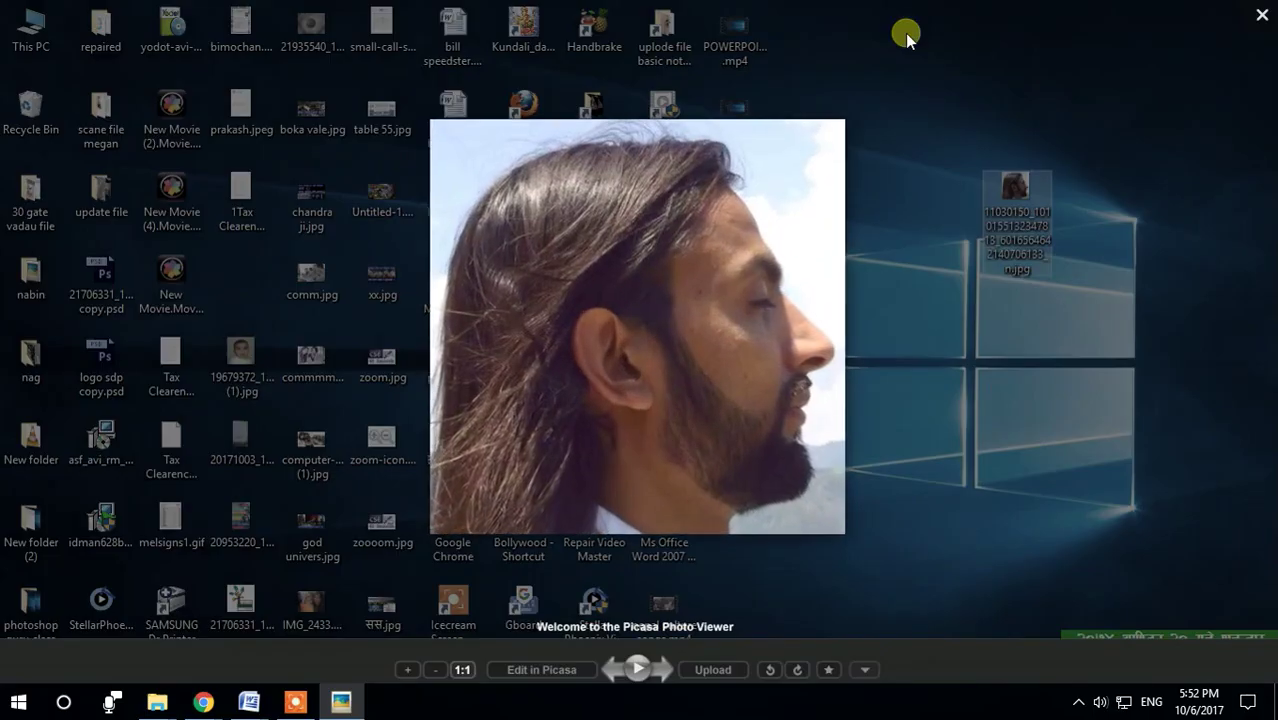
left_click(1127, 134)
Step: Open the photo via Open from its context menu, then twice more by double-clicking, closing each time
right_click(1048, 183)
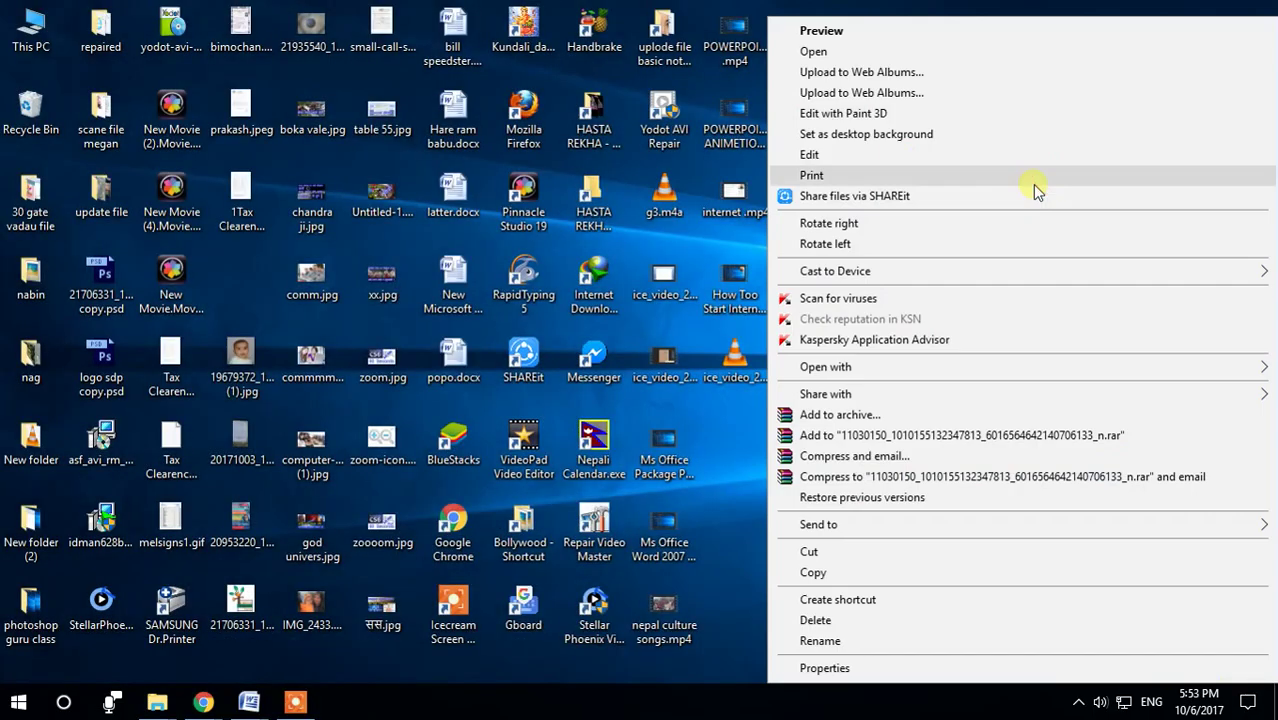
left_click(859, 50)
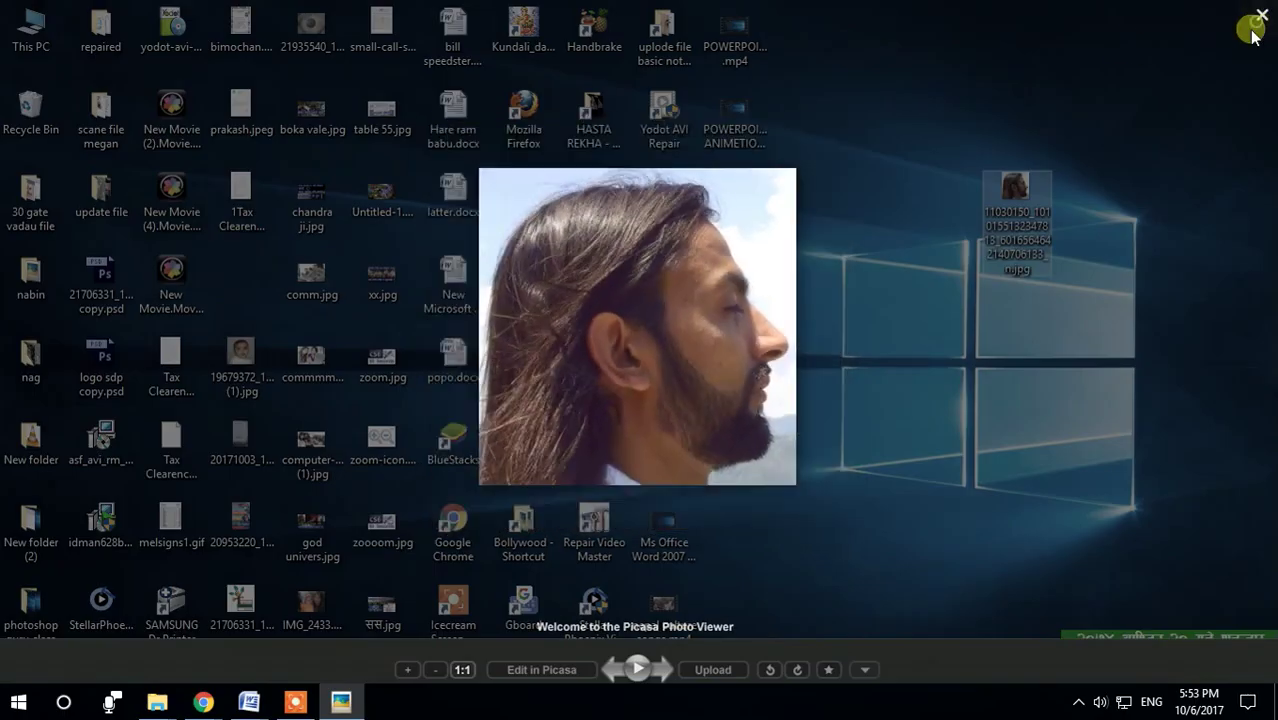
left_click(1252, 31)
double_click(1030, 193)
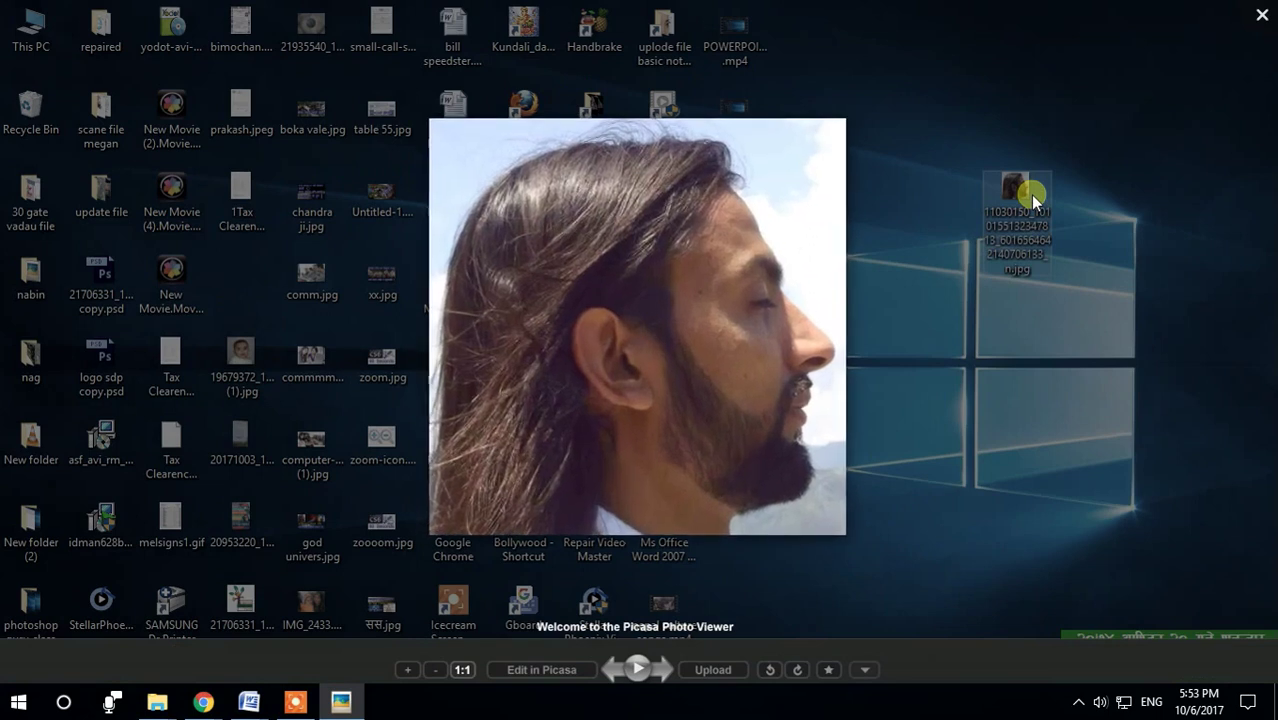
left_click(1262, 14)
left_click(1020, 189)
double_click(1021, 190)
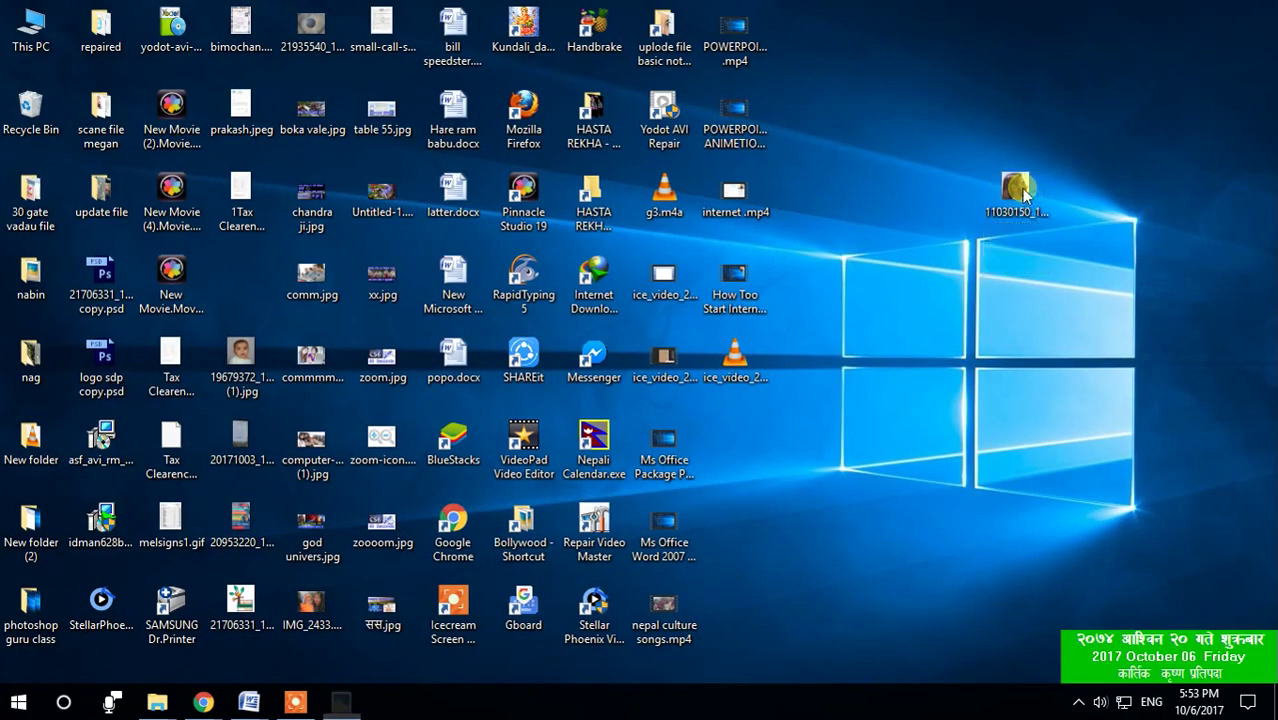
left_click(1261, 15)
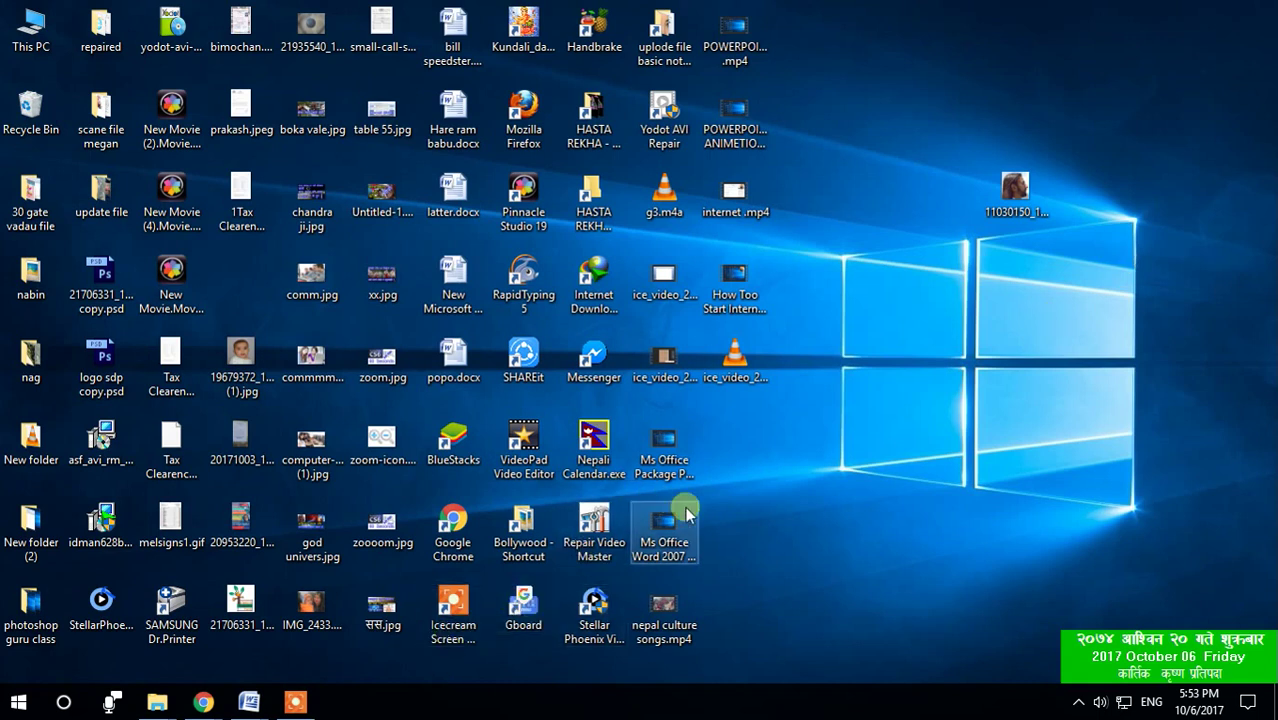
Step: Select the Ms Office Word 2007 shortcut on the desktop
left_click(525, 280)
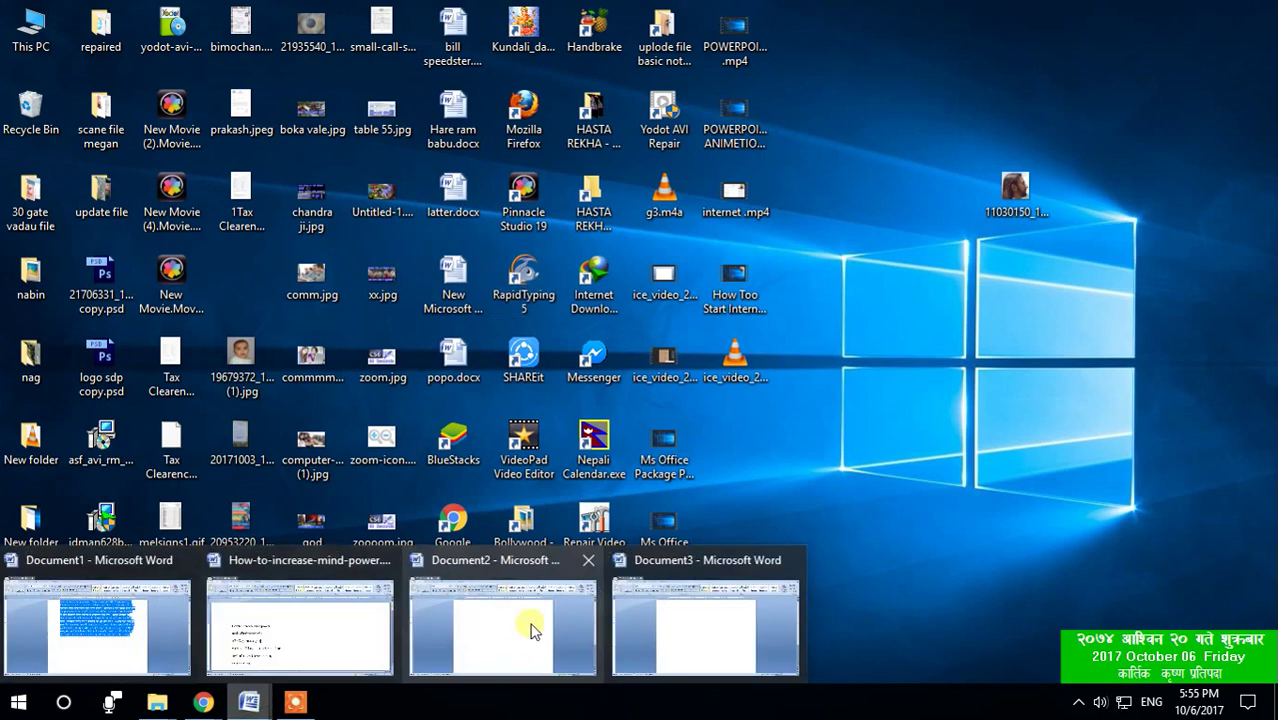
Step: In Document3, type lines 'Hami compouter sikdhei chhau', 'chhau', 'chhau' and 'uu', one per line
key("alt+Tab")
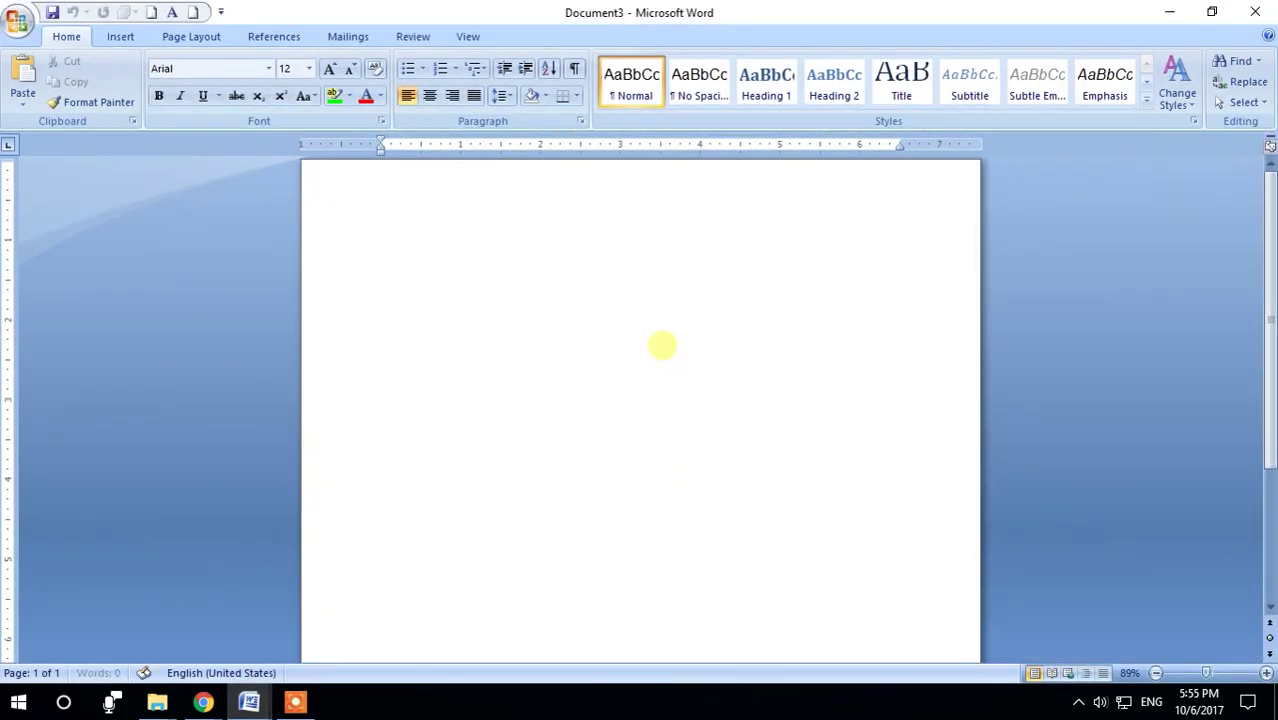
type("Hami compouter sikd")
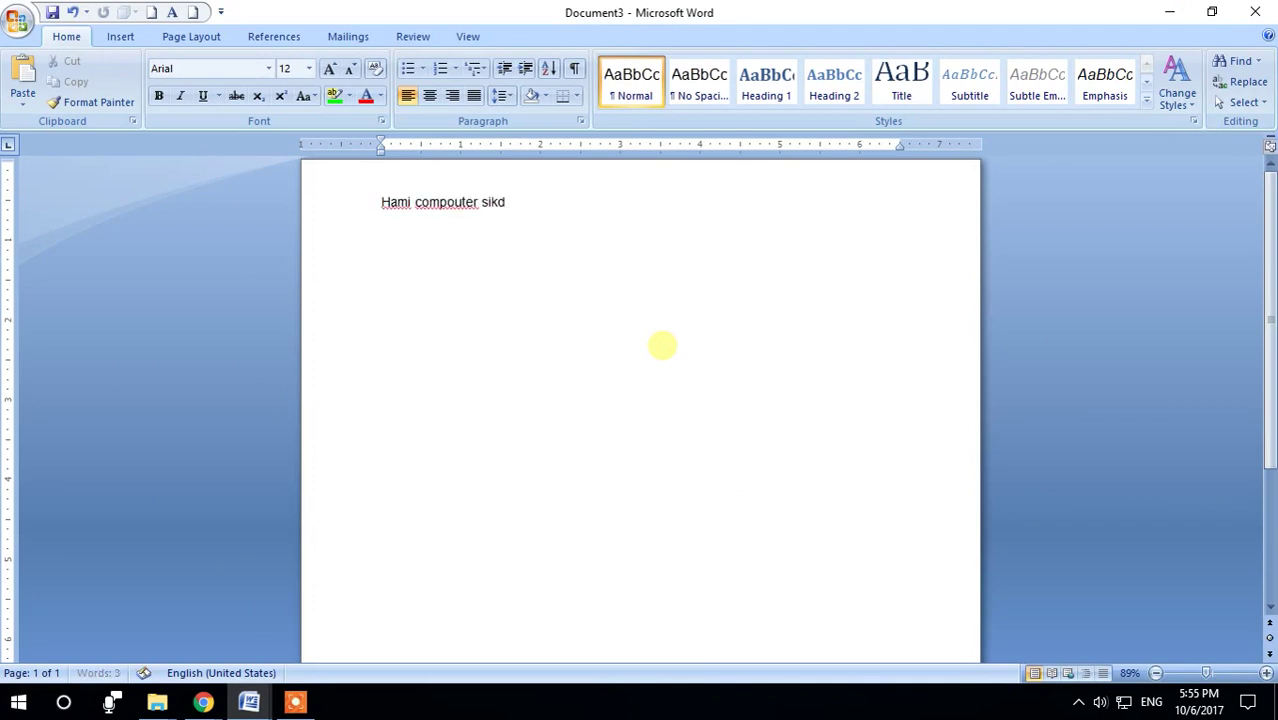
type("hei chhau")
key("Return")
type("chhau")
key("Return")
type("chh")
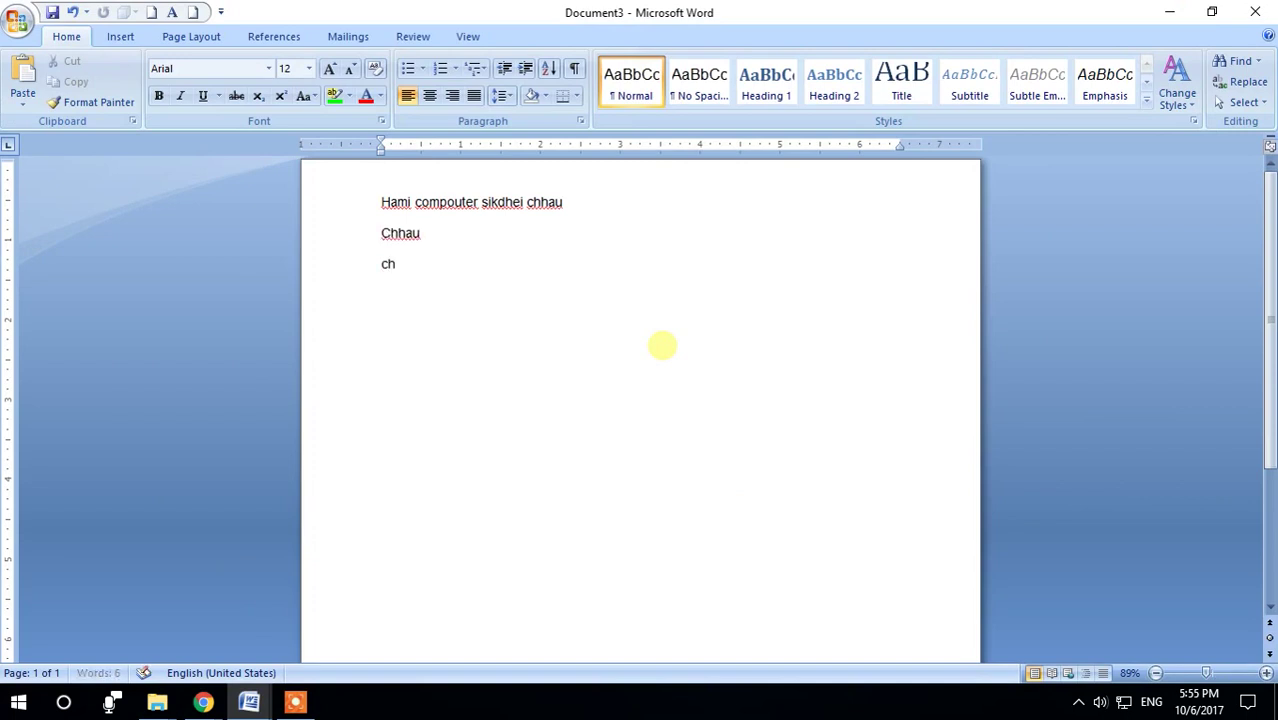
type("au")
key("Return")
type("uu")
key("Return")
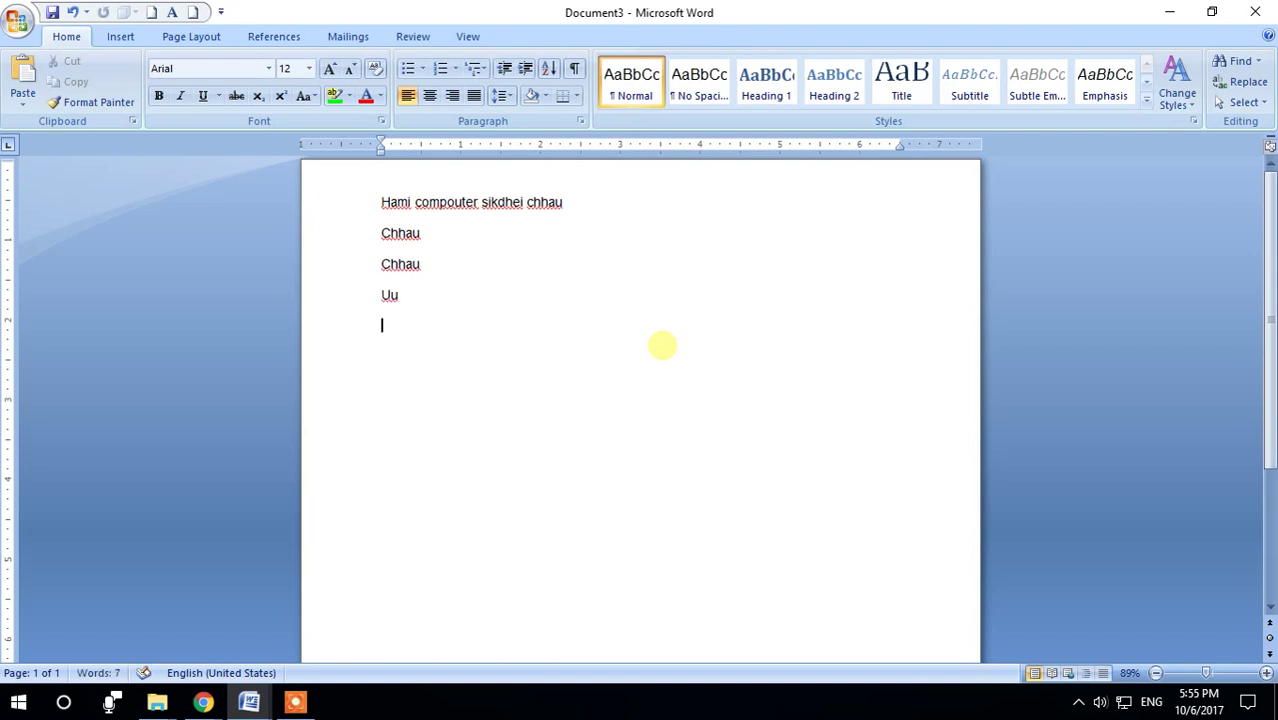
Step: Add lines 'ii', a person's full name, a 'My name is' introduction, then begin 'G THREI'
type("ii")
key("Return")
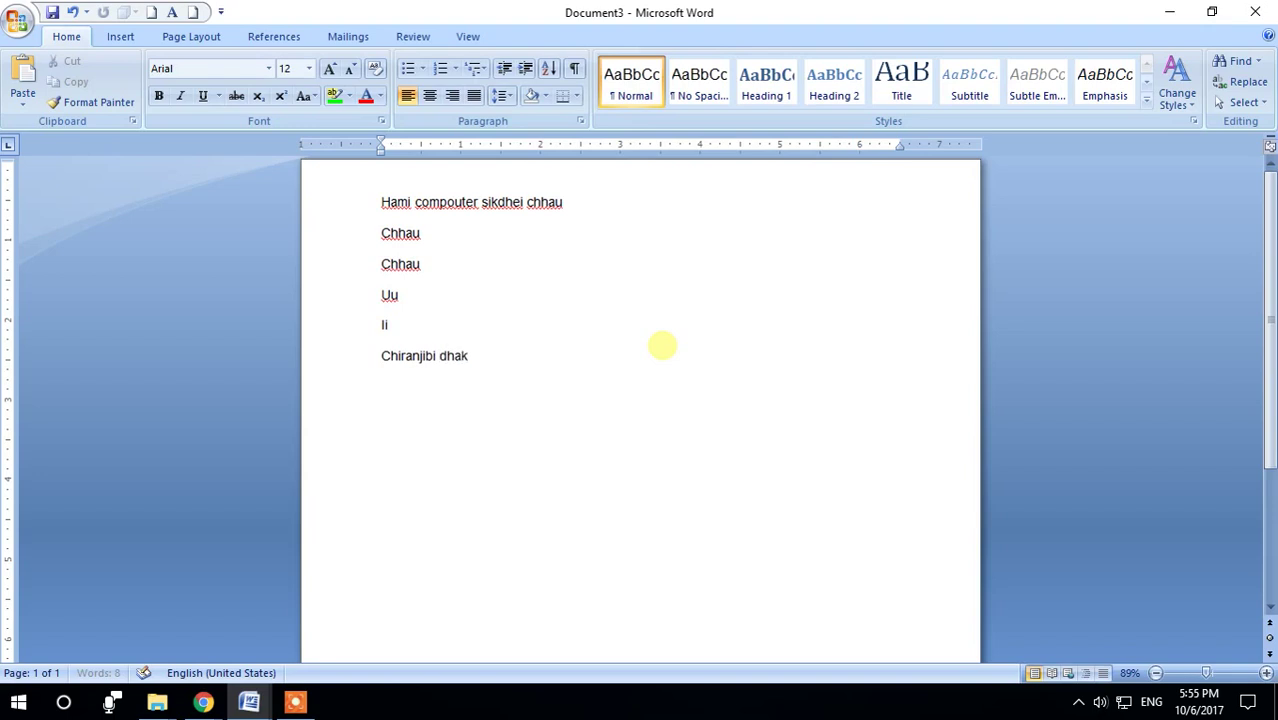
key("Return")
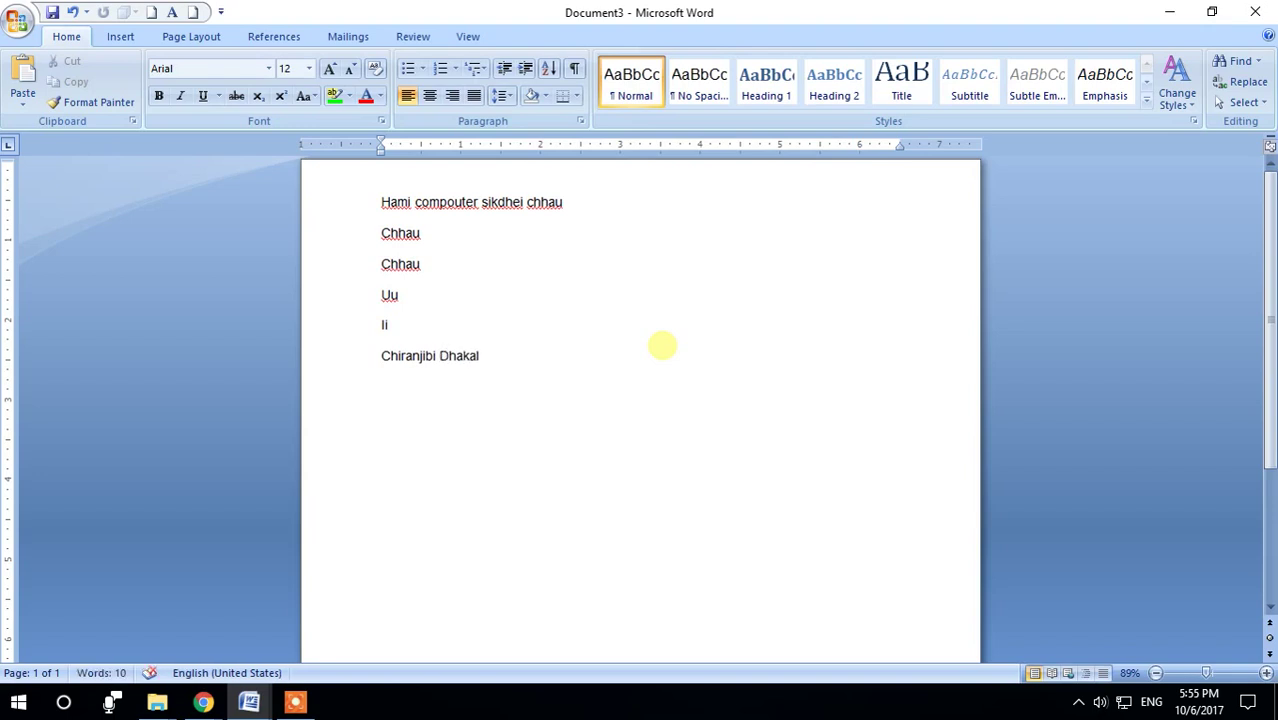
type("My name i")
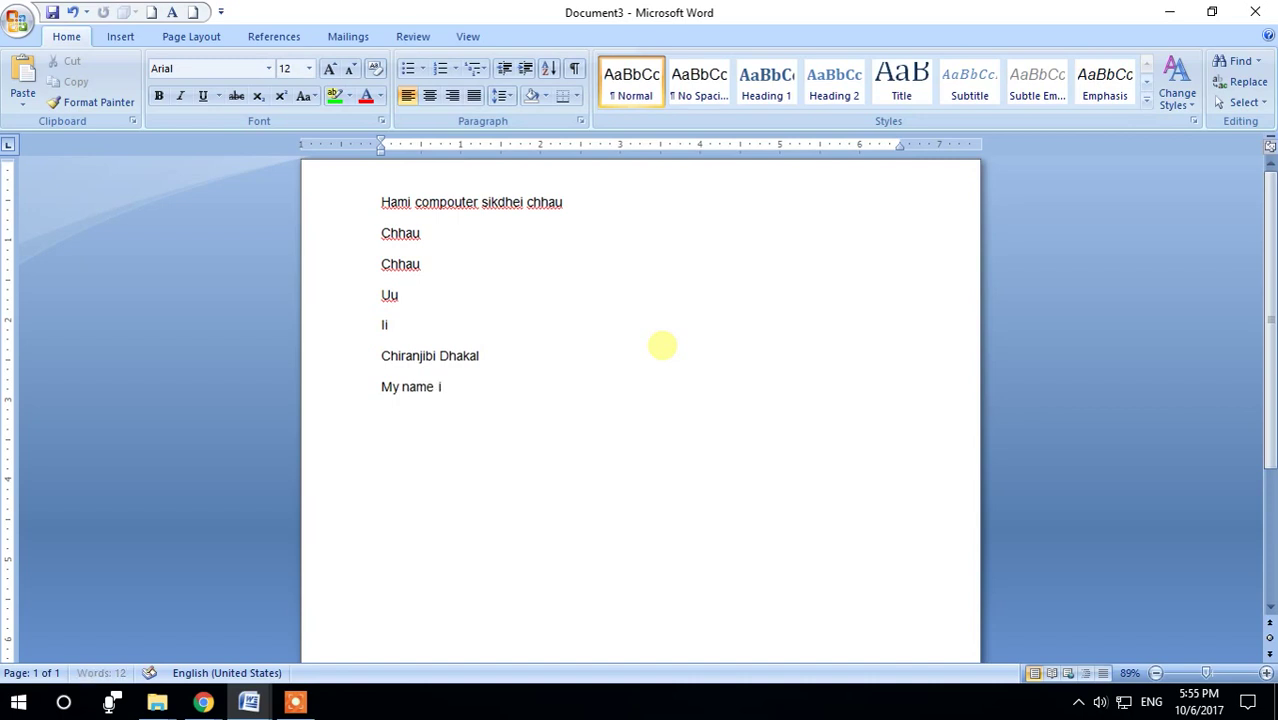
key("Return")
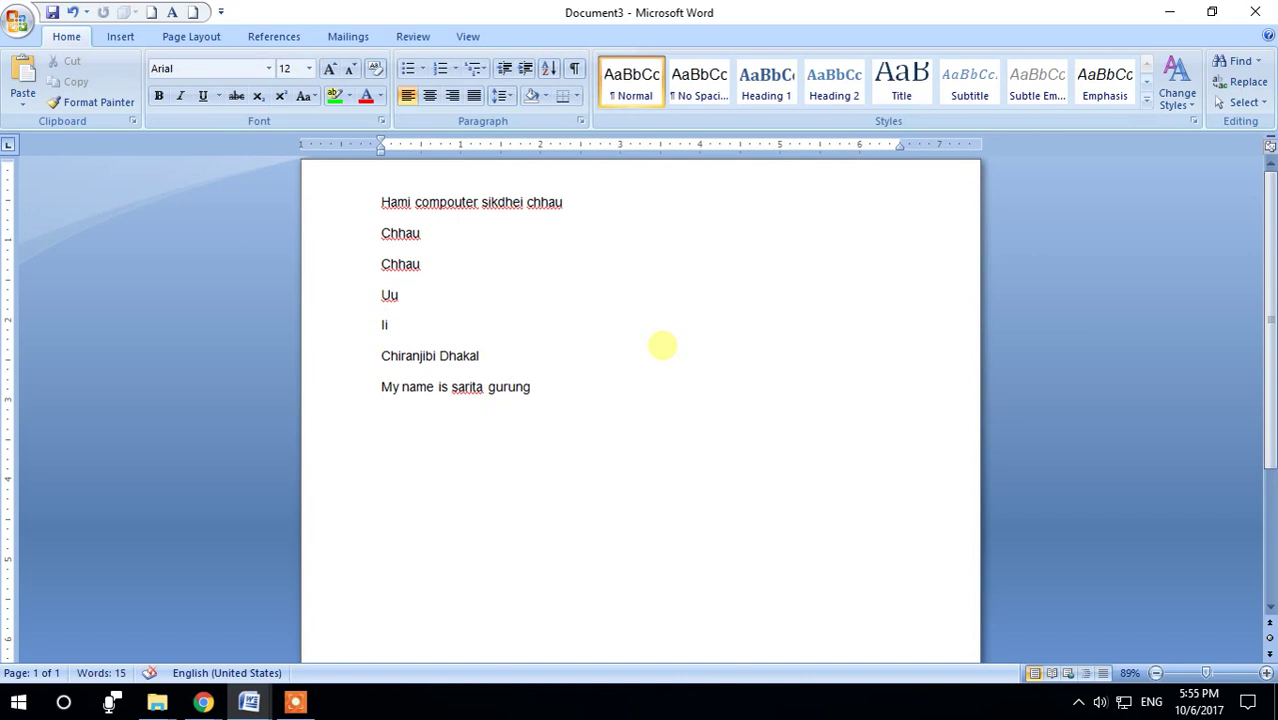
type("G THREI")
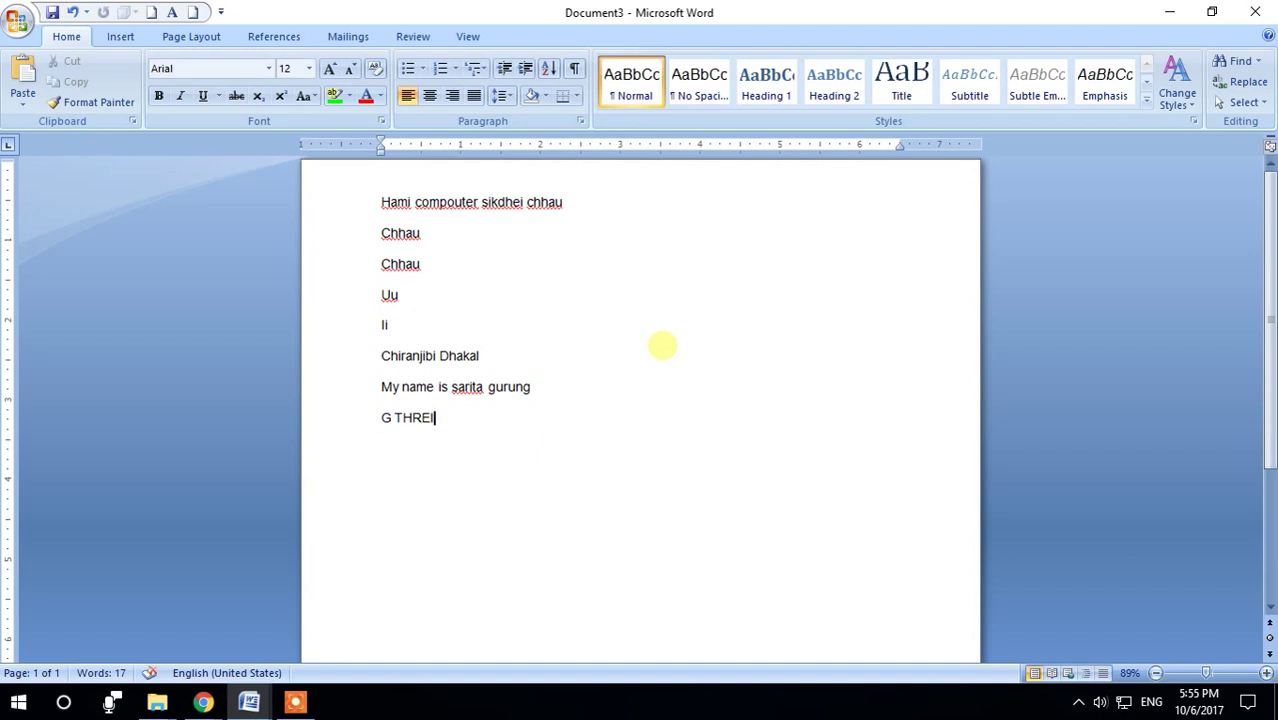